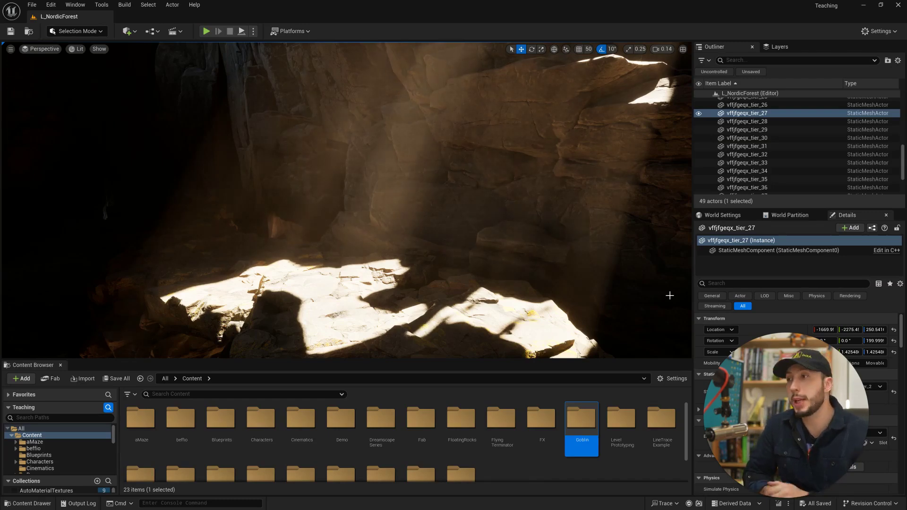
Step: Look up the Actor Palette plugin in the plugin list with the search "actor pal" to check that it is enabled
click(50, 5)
click(50, 5)
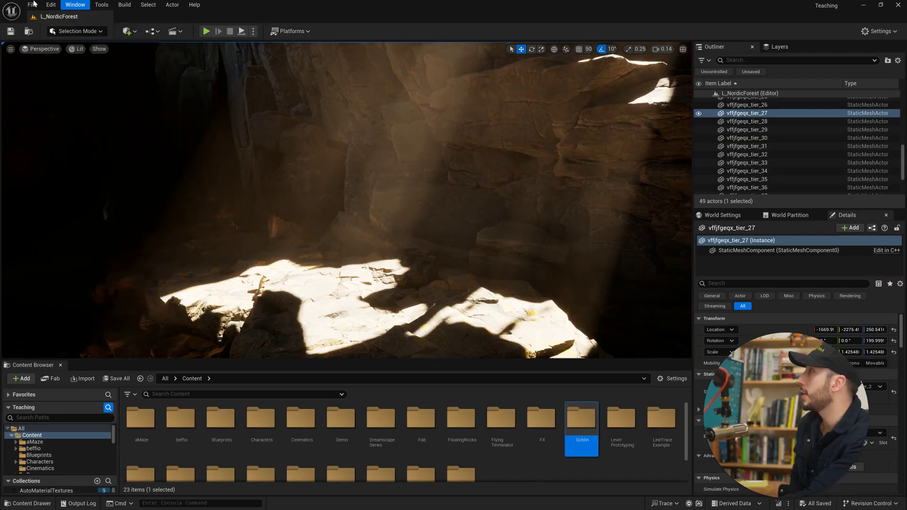
click(50, 4)
click(72, 144)
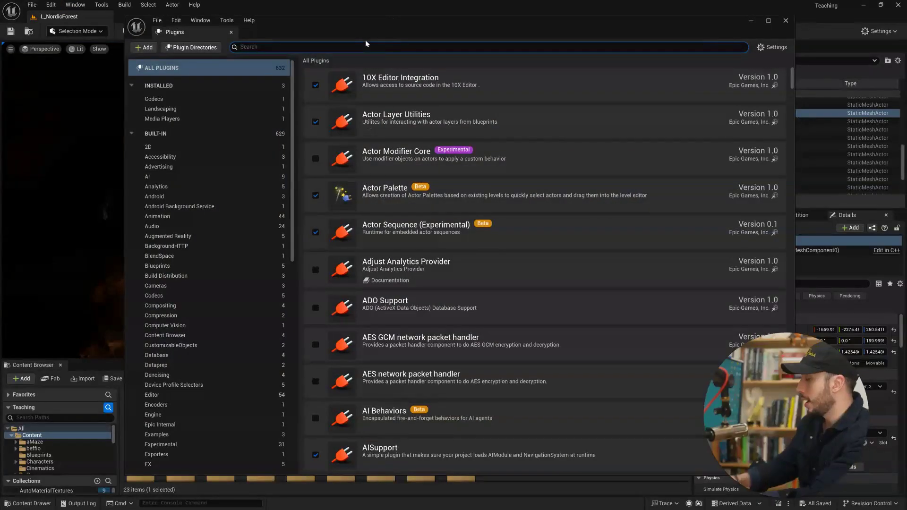
text(actor pl)
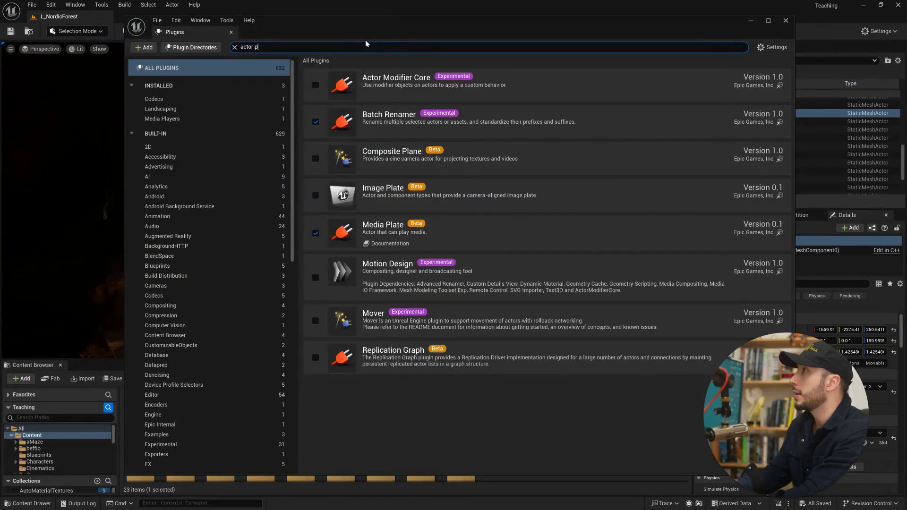
key(BackSpace)
text(al)
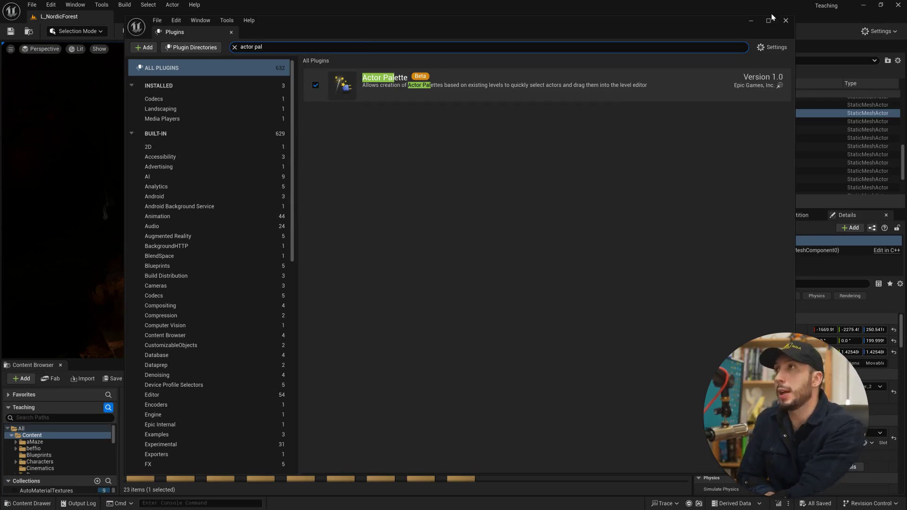
click(784, 22)
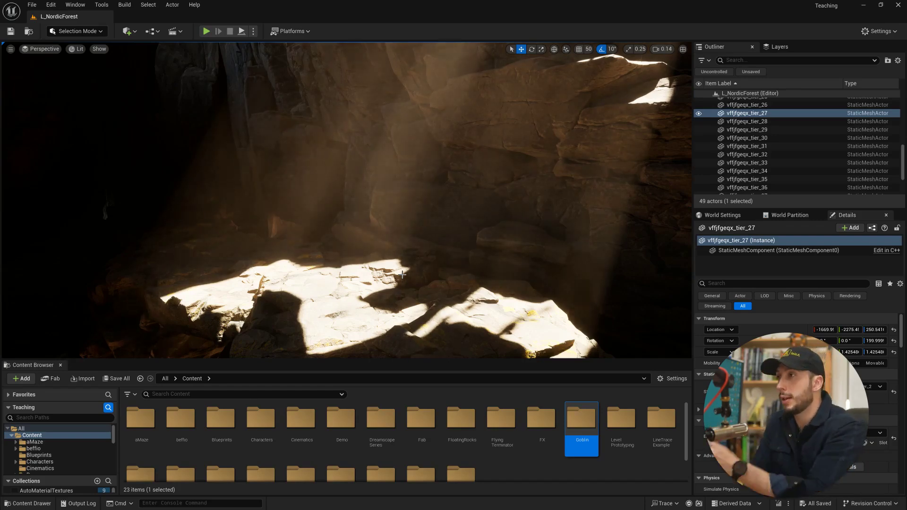
Step: Browse to the SharedResources folder inside the DreamscapeSeries content folder
double_click(382, 419)
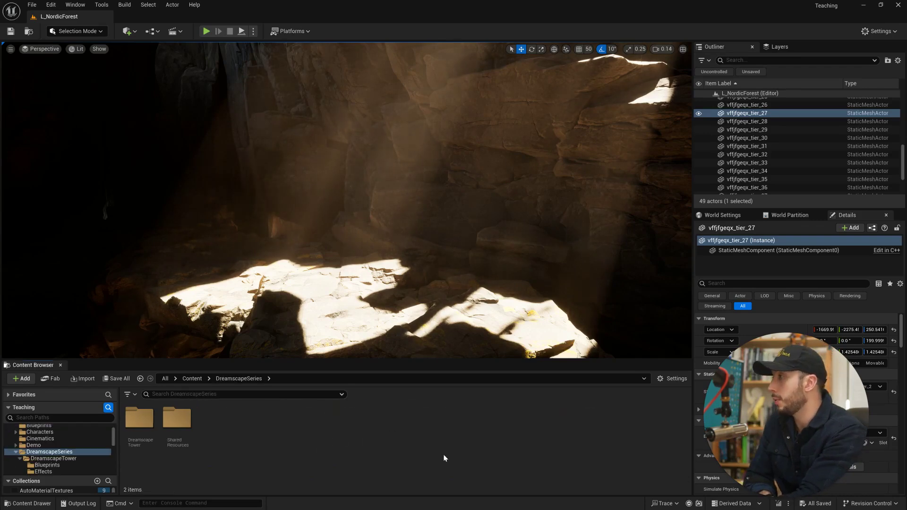
double_click(177, 418)
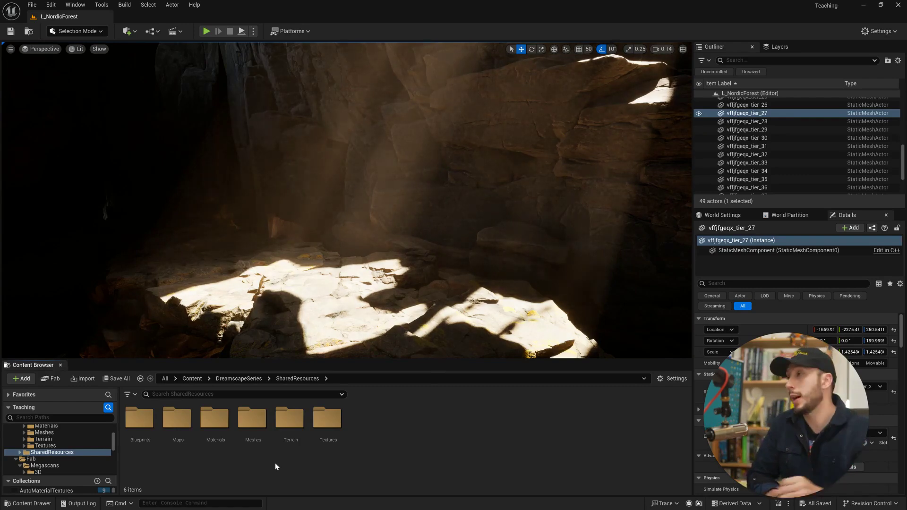
Step: Open Actor Palette 1 and load the DreamscapeTower Showcase level as its palette
click(102, 5)
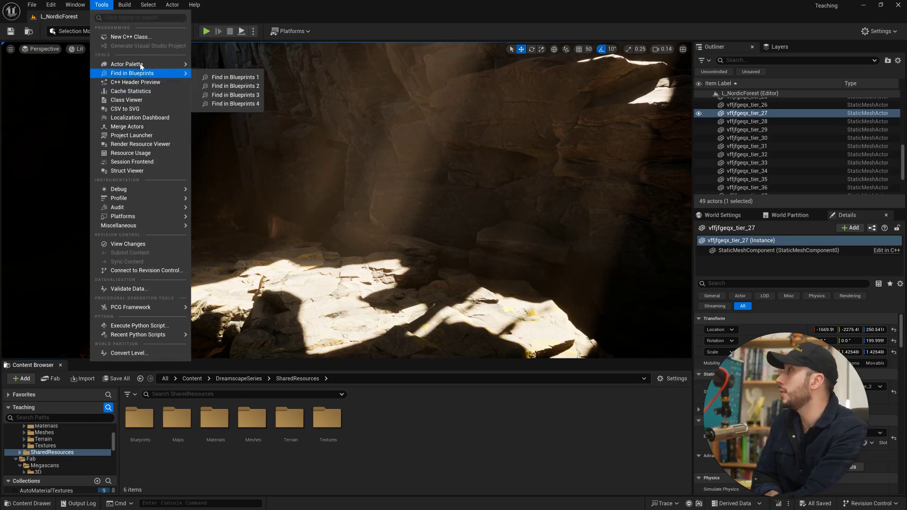
mouse_move(142, 64)
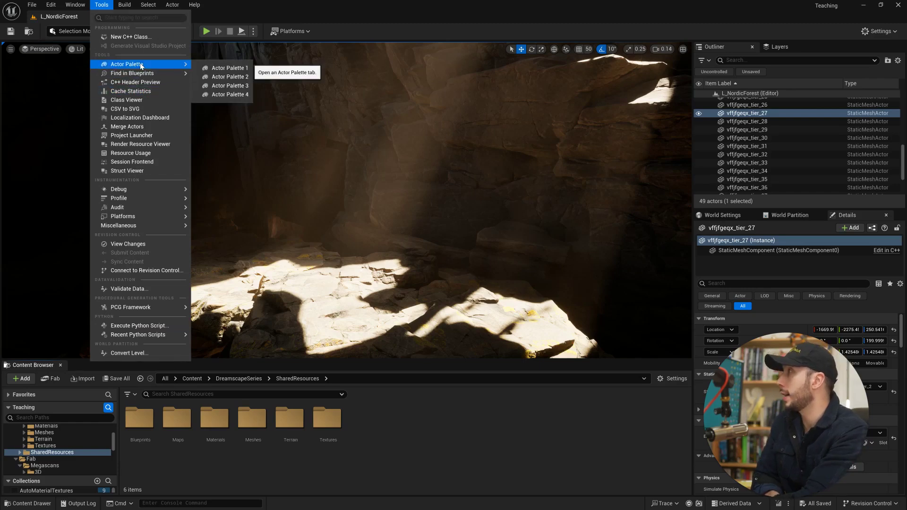
click(237, 70)
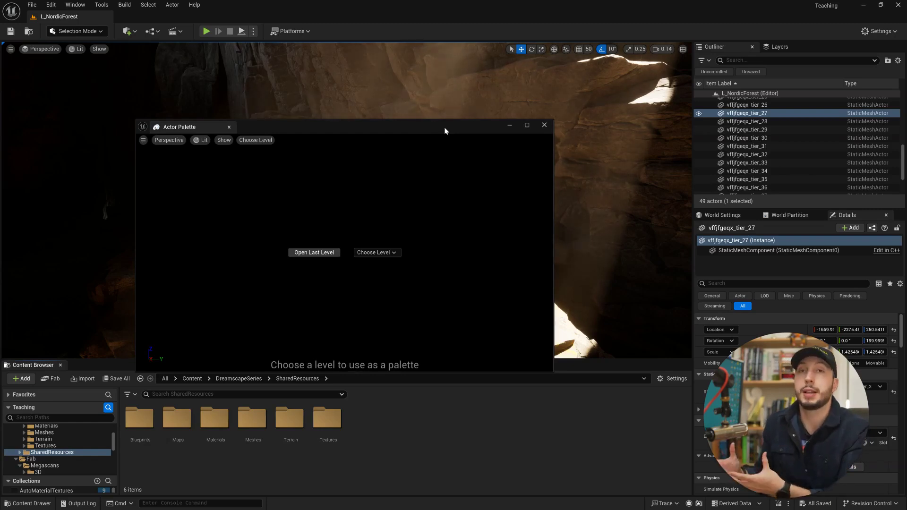
click(375, 253)
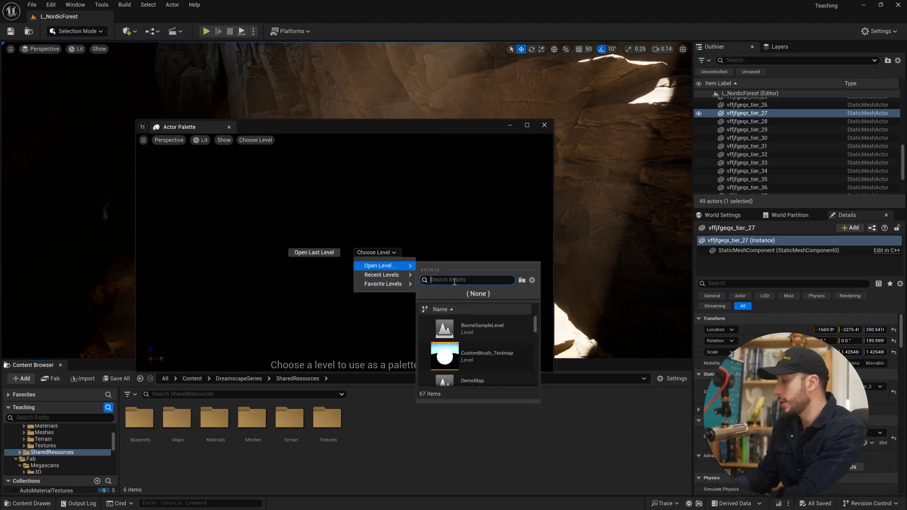
text(show)
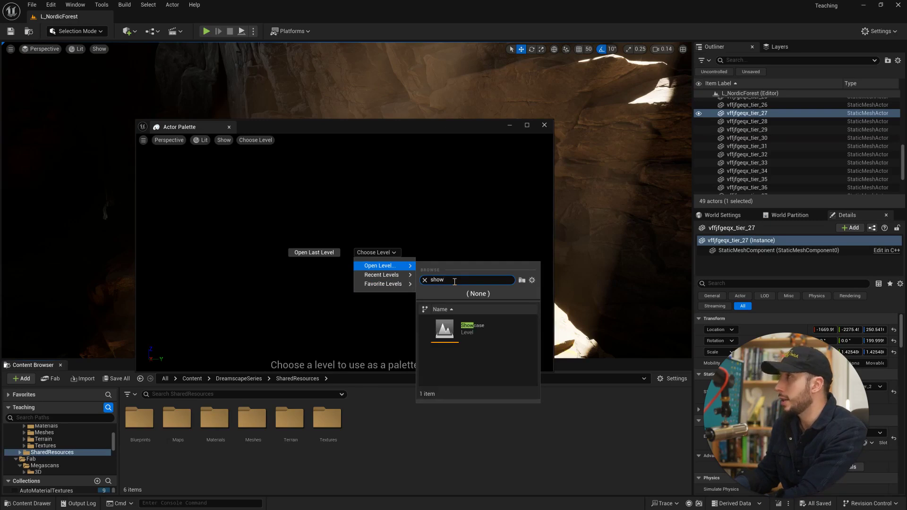
text(ca)
mouse_move(467, 330)
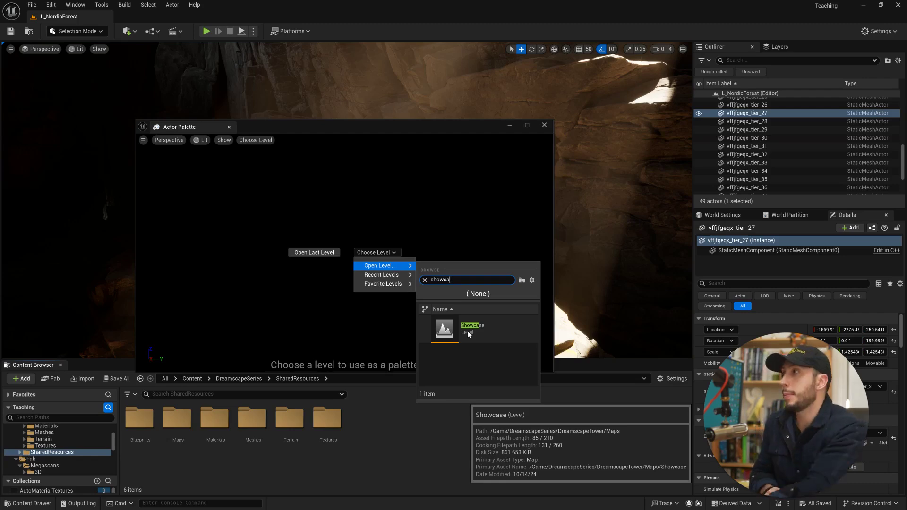
click(467, 331)
Step: Place the cyan crystal cluster from the palette at the back of the sunlit rock floor and scale it to about 0.43
right_drag(465, 322, 411, 318)
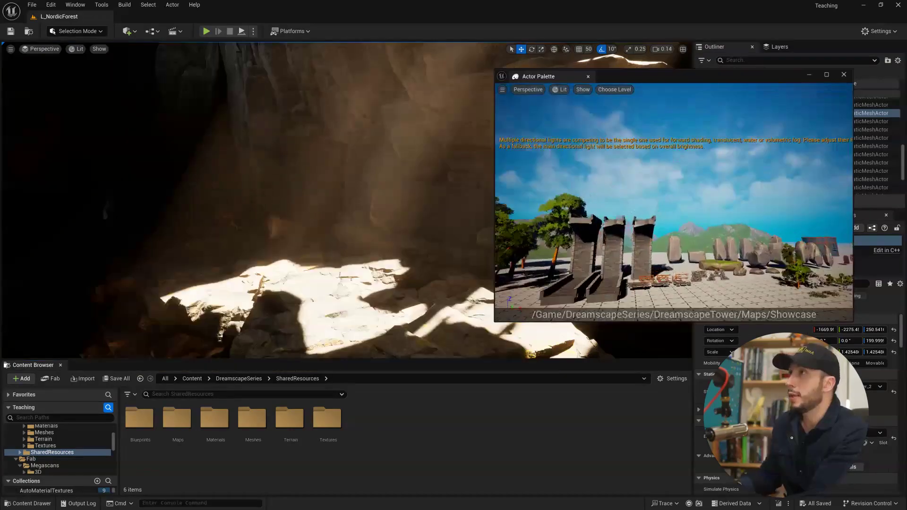
right_drag(674, 203, 685, 208)
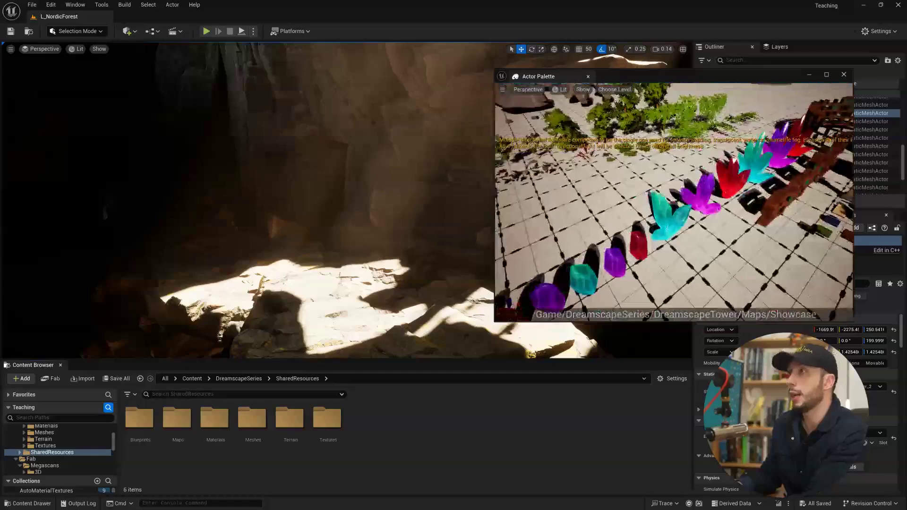
drag(602, 206, 363, 248)
key(r)
drag(361, 247, 355, 253)
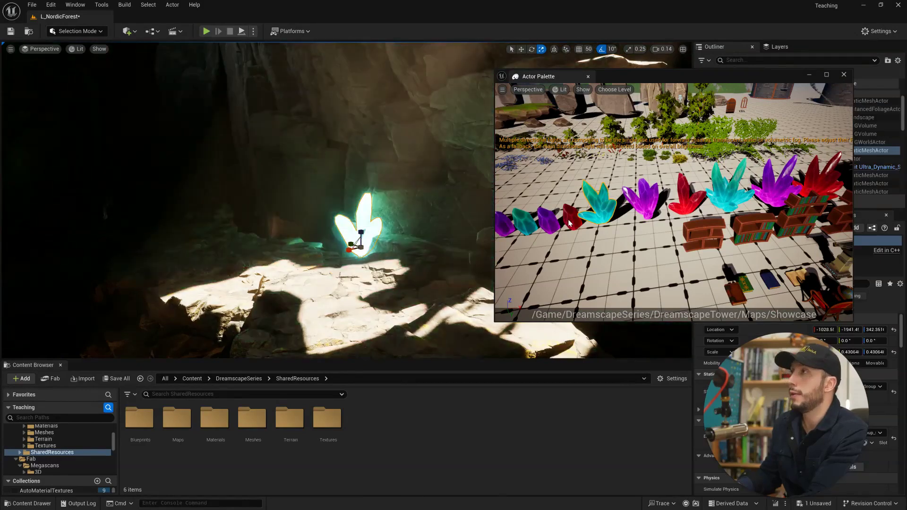
Step: Place a small red and a small purple crystal beside the cyan cluster, rotating the purple one about 70° around its vertical axis
drag(569, 224, 317, 262)
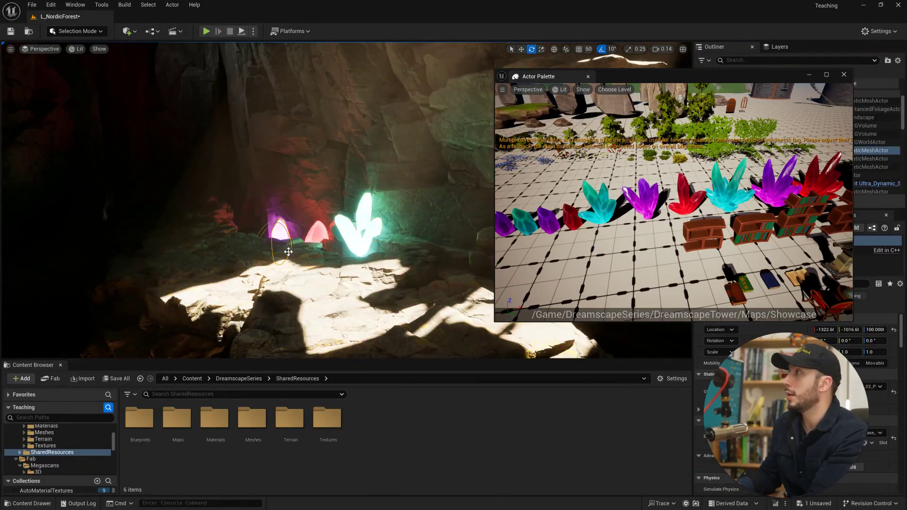
key(e)
drag(277, 252, 297, 254)
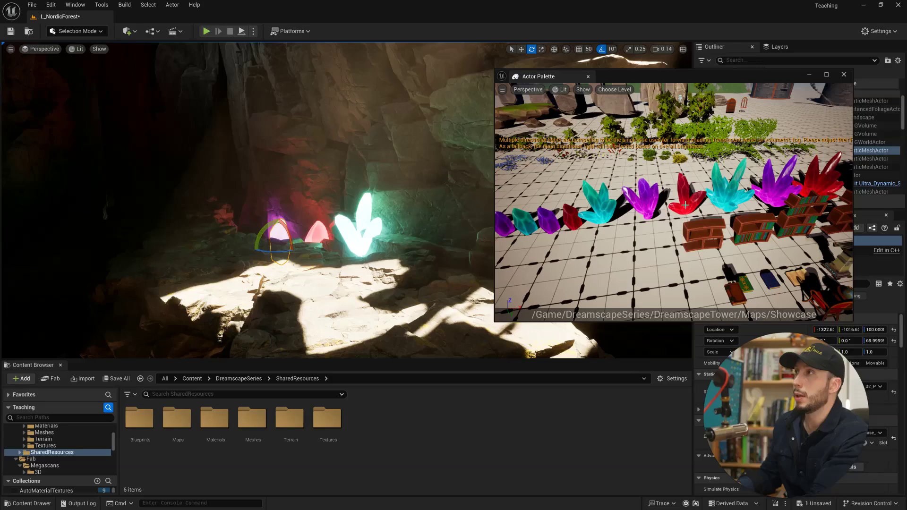
Step: Place the red crystal cluster beside the purple crystal, scaled to about 0.61, tilted -20° and turned about -70° around its vertical axis
drag(685, 205, 248, 218)
key(r)
key(w)
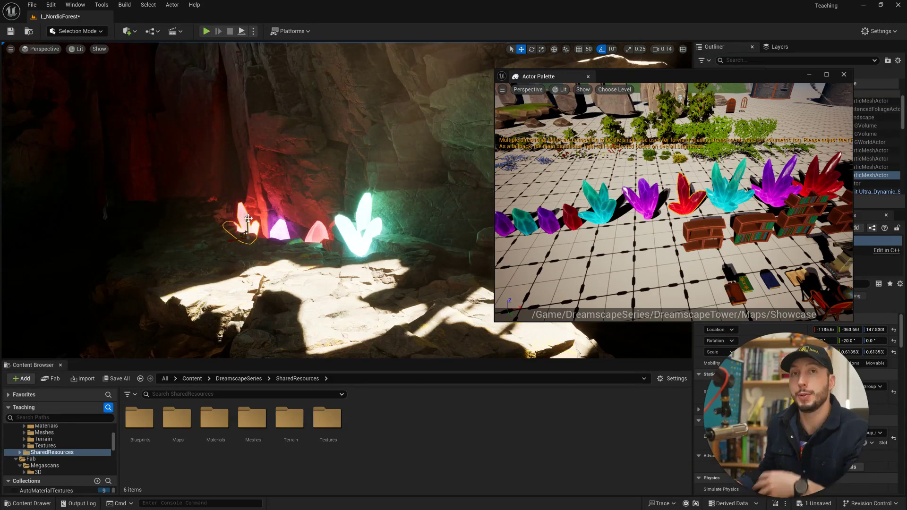
key(e)
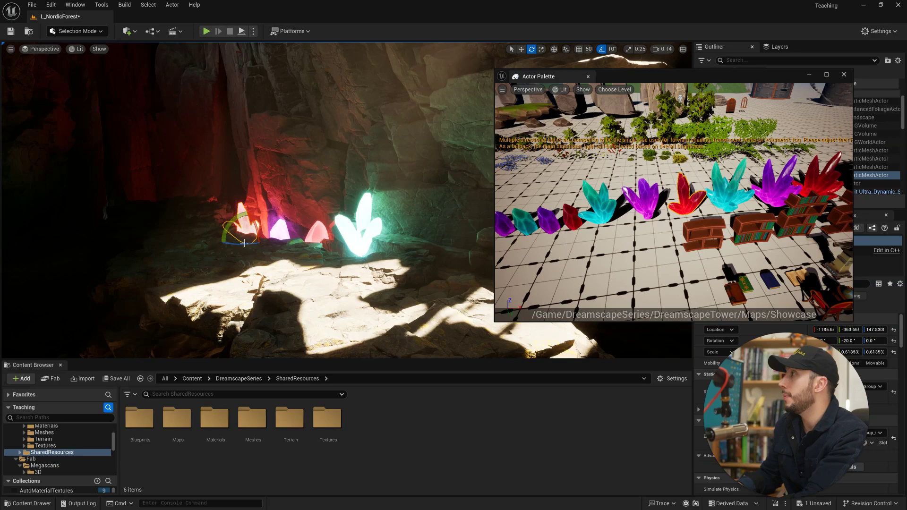
mouse_move(245, 244)
mouse_down()
mouse_move(274, 243)
mouse_move(256, 238)
mouse_up()
key(w)
Step: Place the large cyan crystal cluster from the palette behind the dark rock at the far side of the cave
right_drag(615, 243, 607, 201)
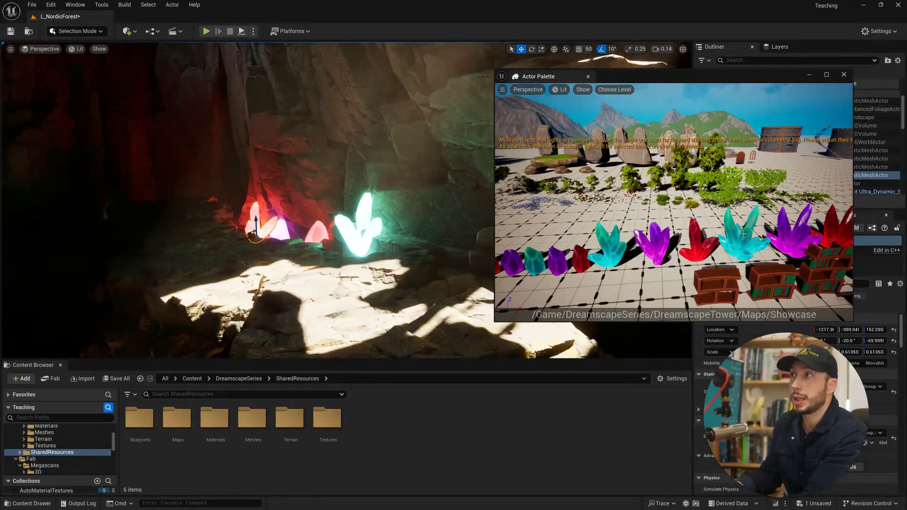
click(753, 251)
drag(753, 251, 131, 231)
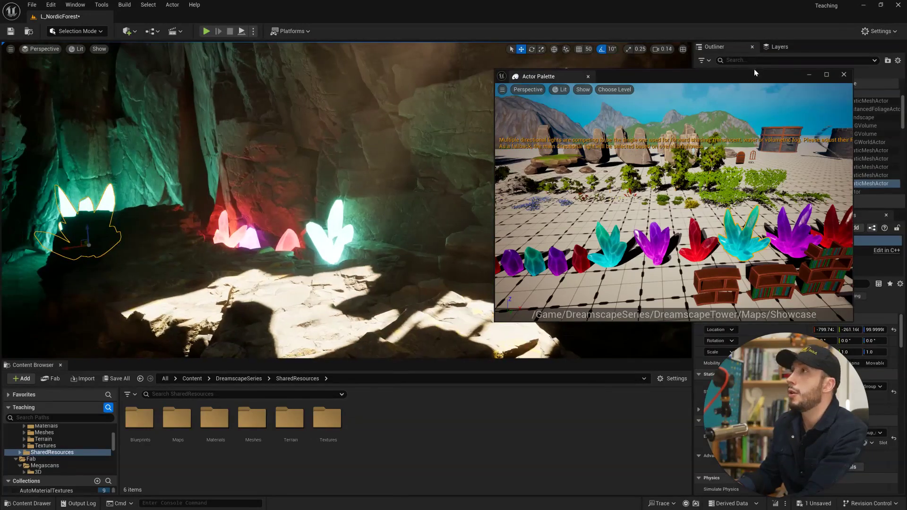
Step: Add a second mesh entry to the lower Static Mesh Spawner in the PCG_caveWalk graph and select the palette's smaller cyan crystal cluster
drag(755, 72, 474, 74)
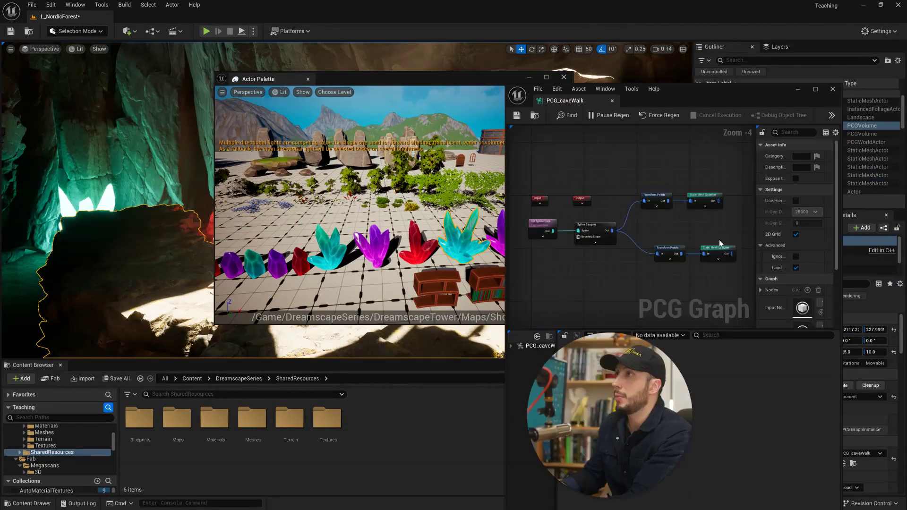
click(719, 251)
drag(757, 222, 665, 224)
scroll(779, 246, down, 3)
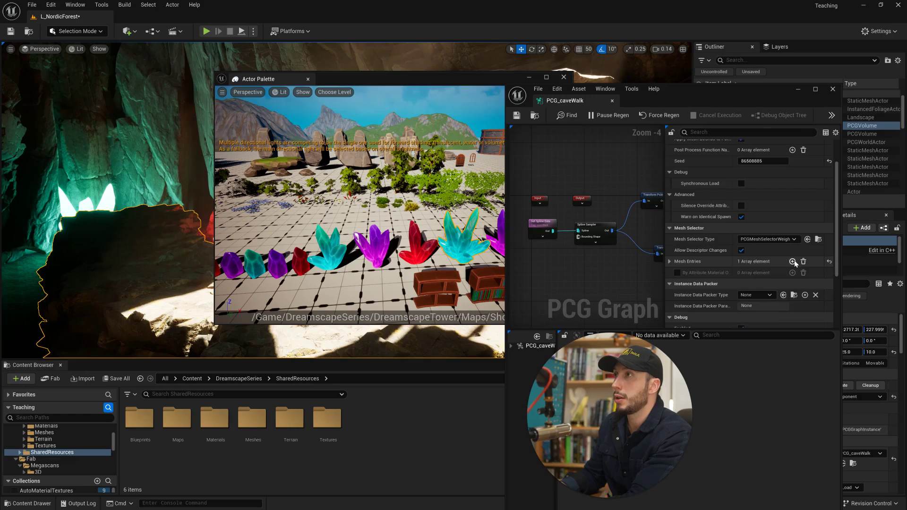
click(792, 261)
scroll(793, 260, down, 7)
drag(326, 245, 427, 267)
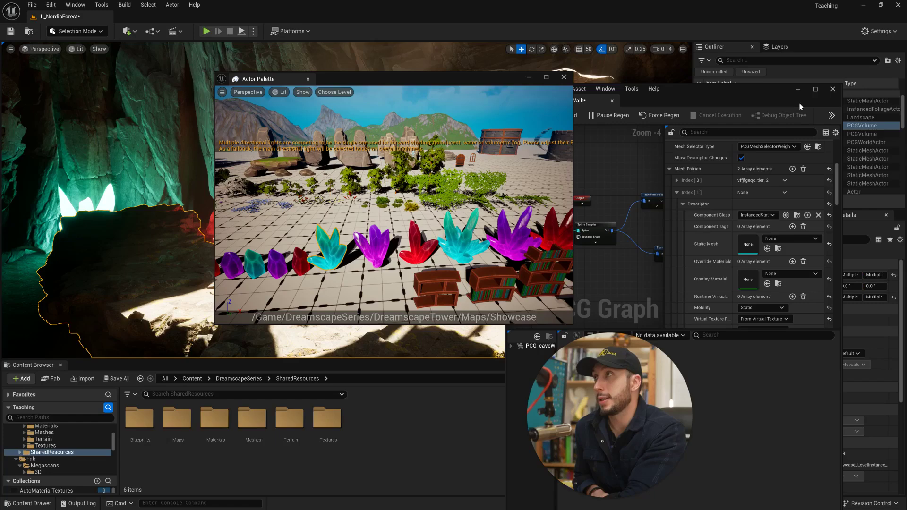
click(833, 90)
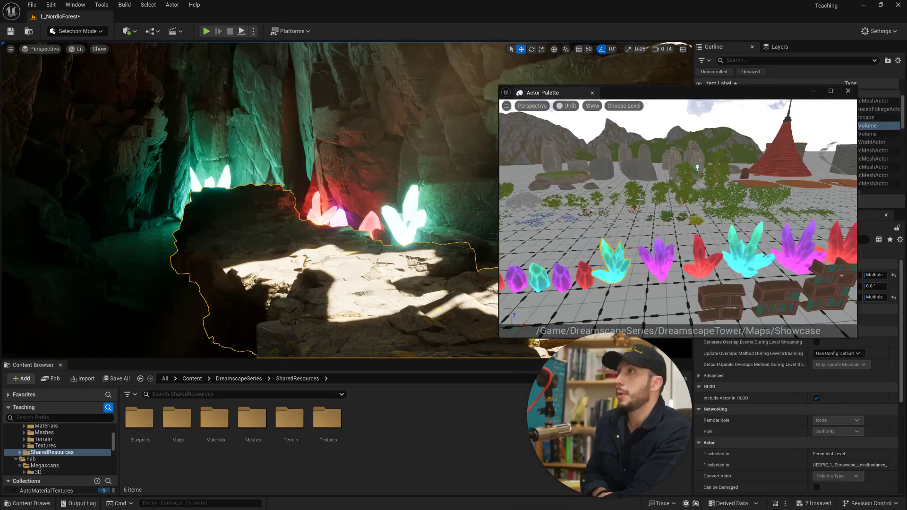
Step: Place bushes, a bent vine, another large cyan crystal cluster and a tree from the palette around the dark rock in the cave
drag(640, 199, 331, 244)
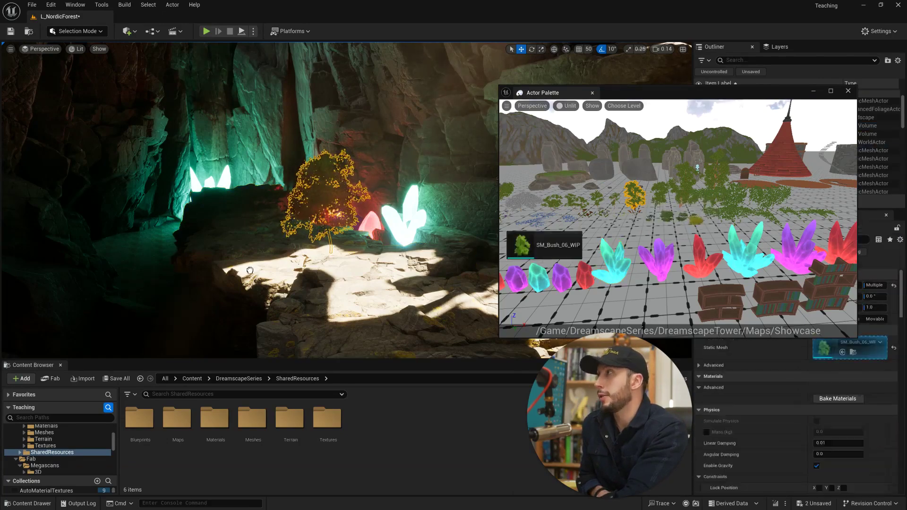
drag(249, 270, 162, 264)
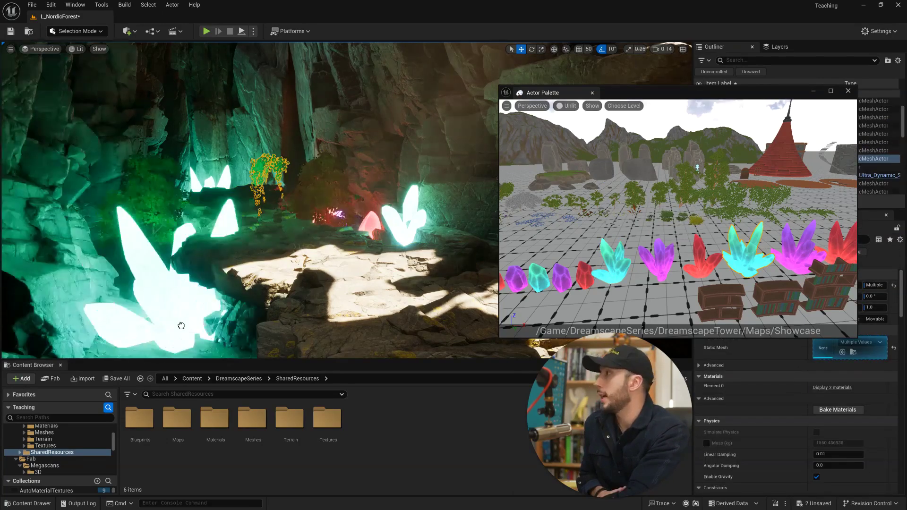
drag(181, 325, 157, 281)
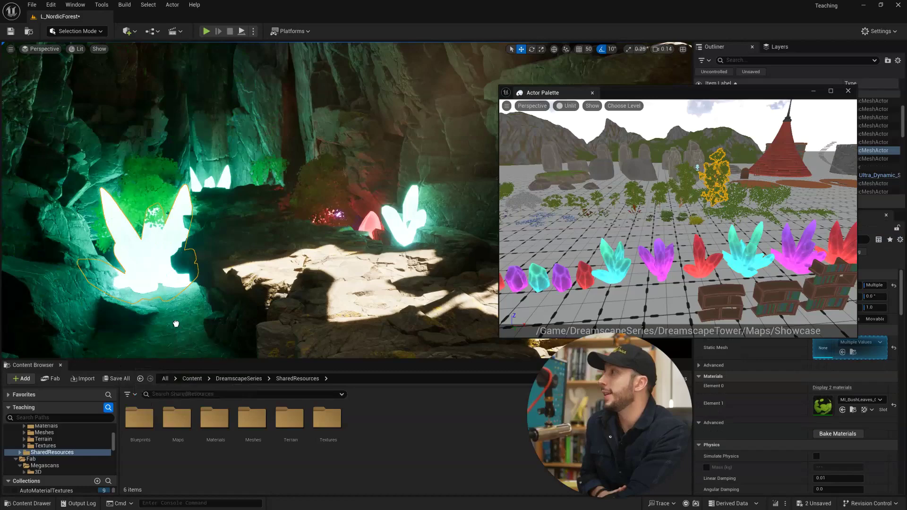
drag(176, 324, 177, 325)
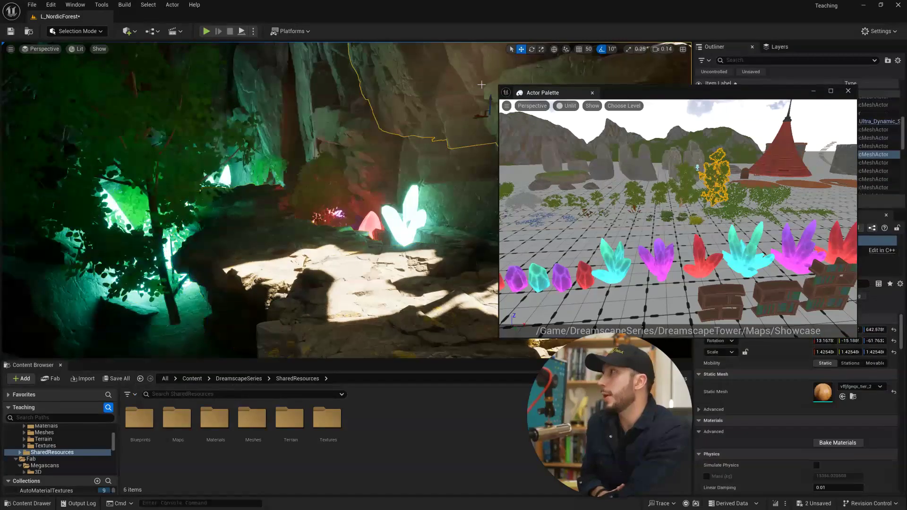
drag(670, 89, 670, 239)
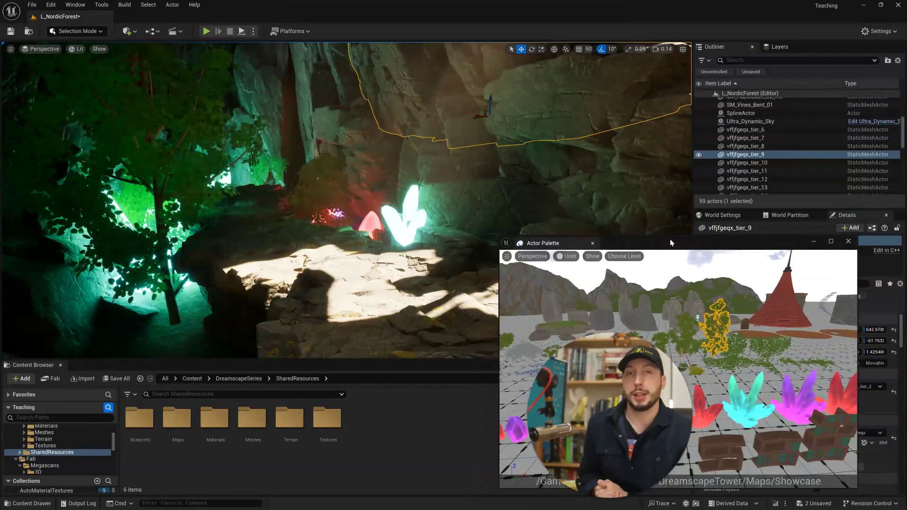